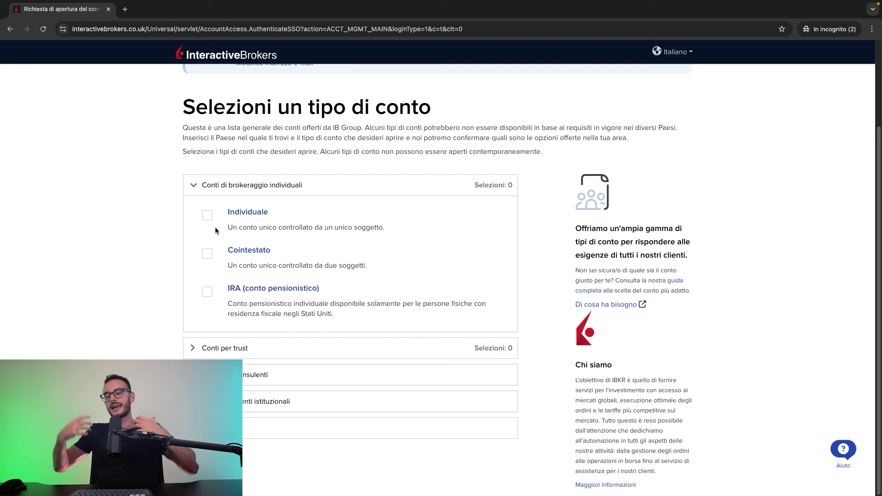
Step: Start an application for an Individuale brokerage account, using the second available entry language
left_click(207, 217)
scroll(172, 277, "down", 1)
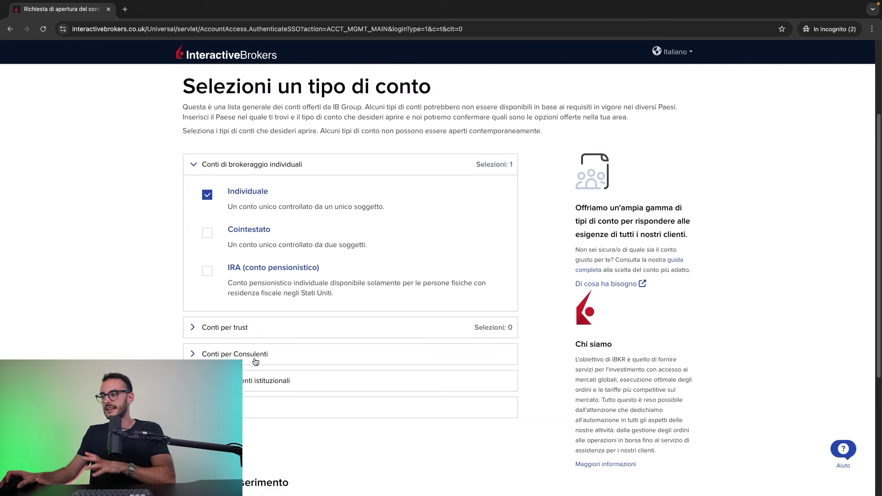
scroll(256, 362, "down", 5)
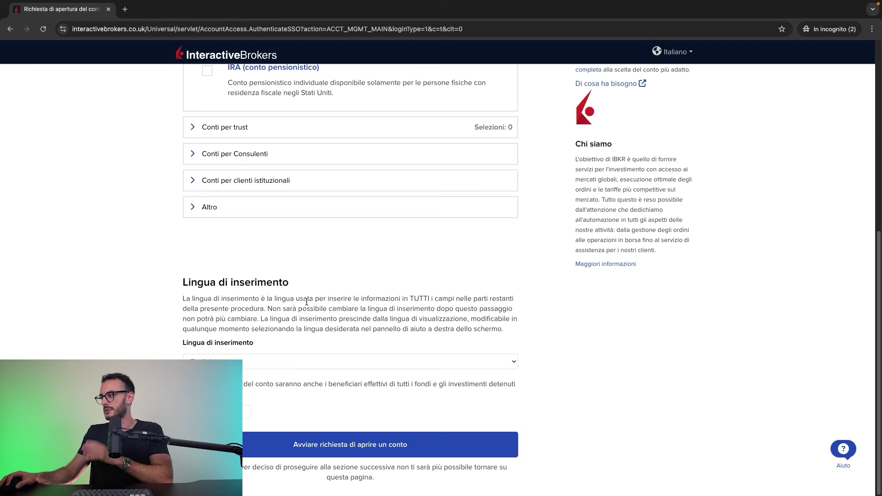
left_click(328, 362)
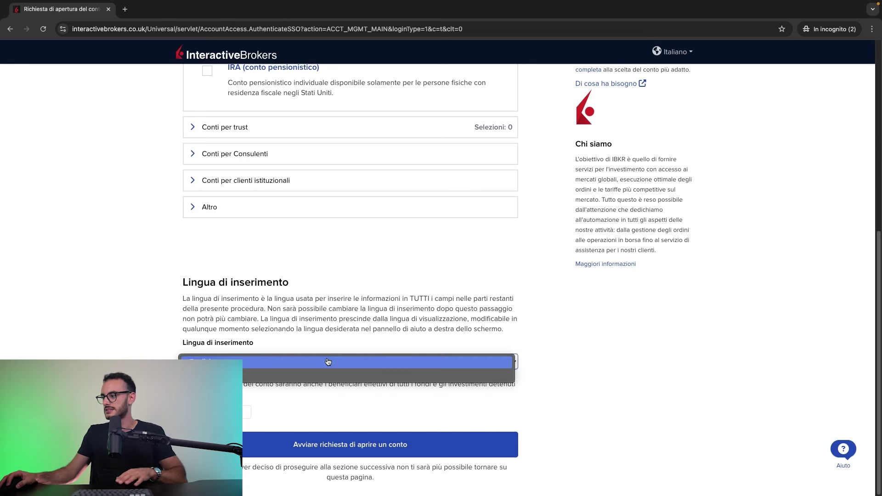
left_click(323, 374)
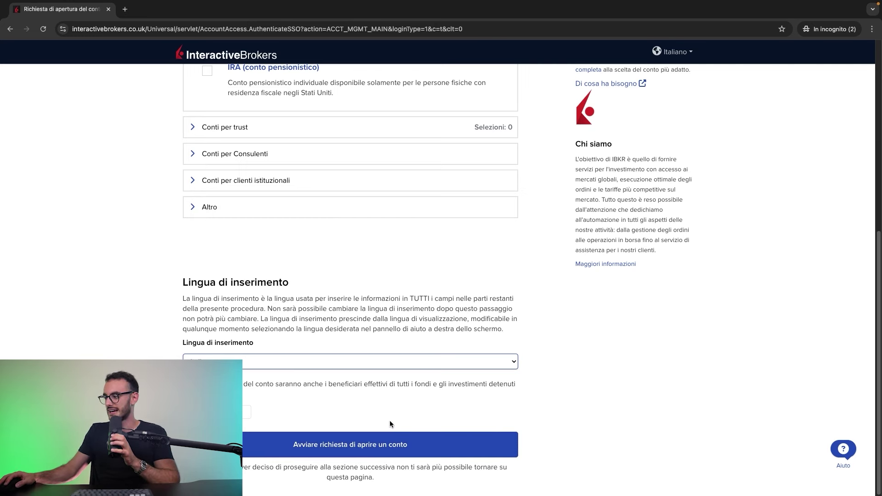
left_click(380, 440)
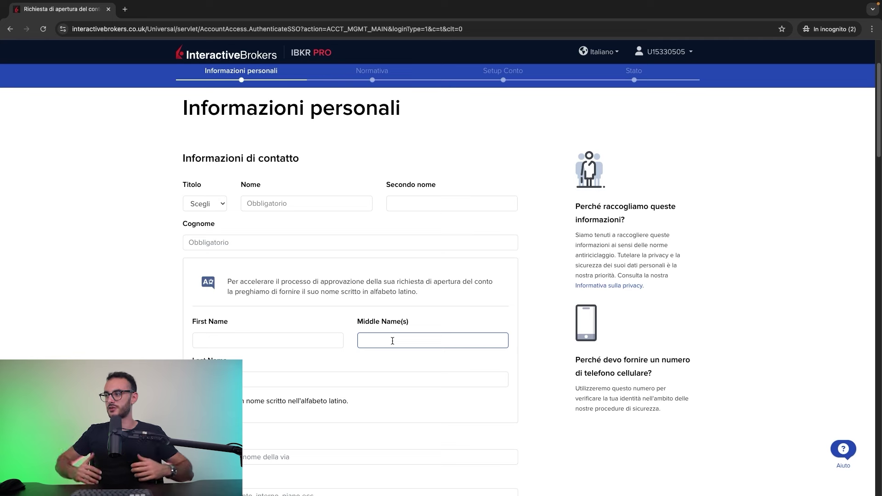
Step: Review the Titolo choices and the contact, address, birthplace and phone fields of the personal information form
left_click(209, 206)
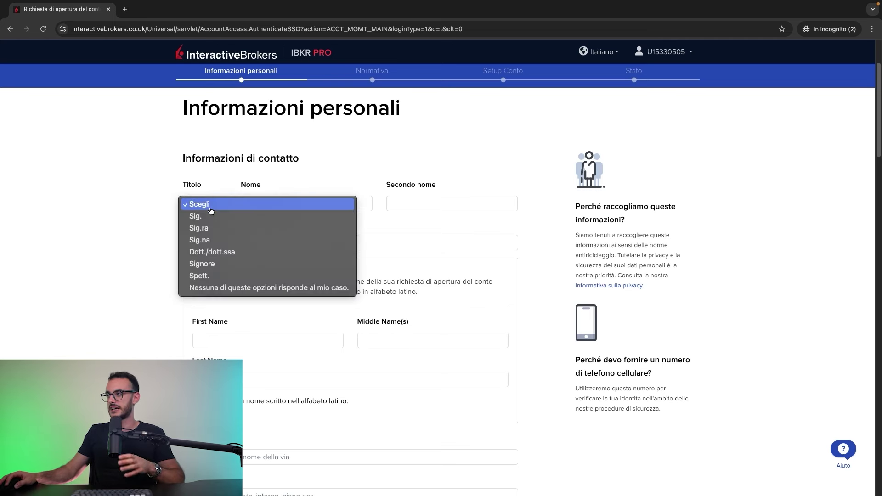
left_click(136, 224)
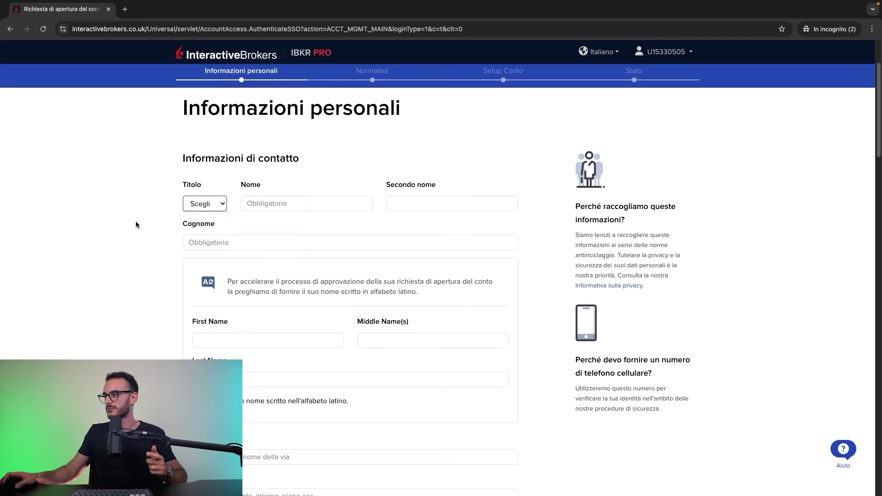
scroll(136, 224, "down", 10)
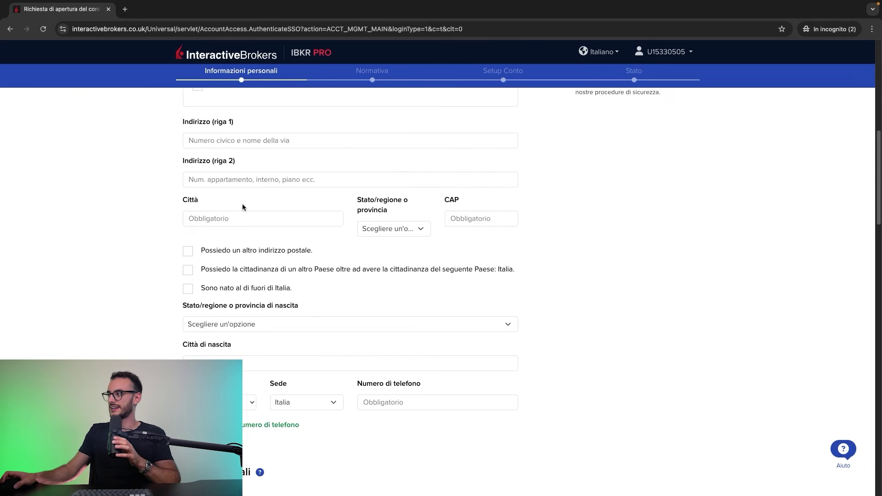
scroll(412, 210, "down", 3)
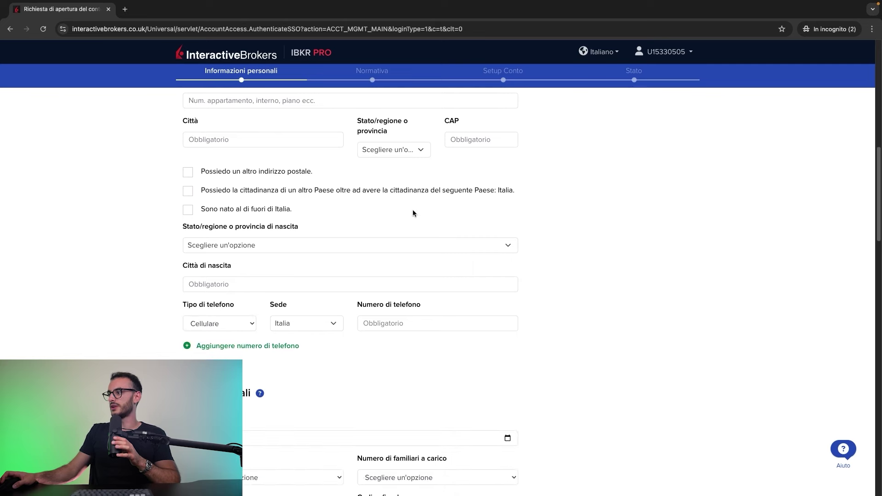
scroll(308, 254, "down", 3)
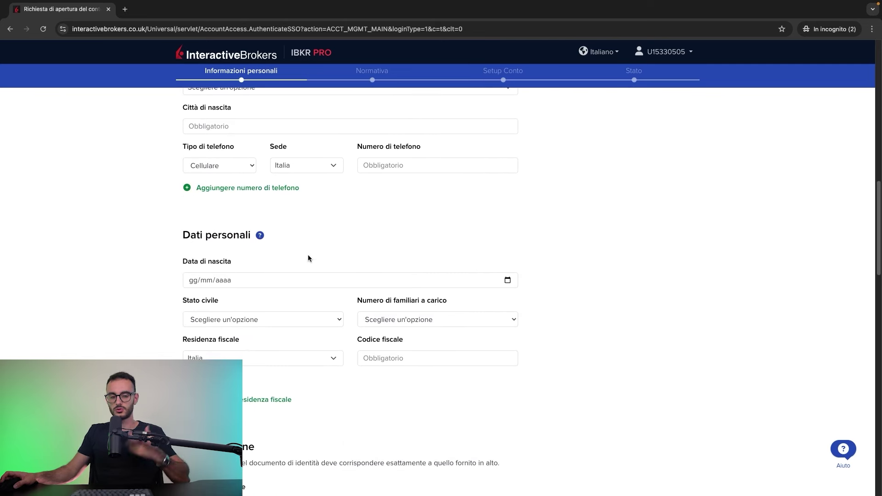
Step: Review the personal data and tax residence fields and the identity document types accepted for identification
scroll(308, 255, "down", 2)
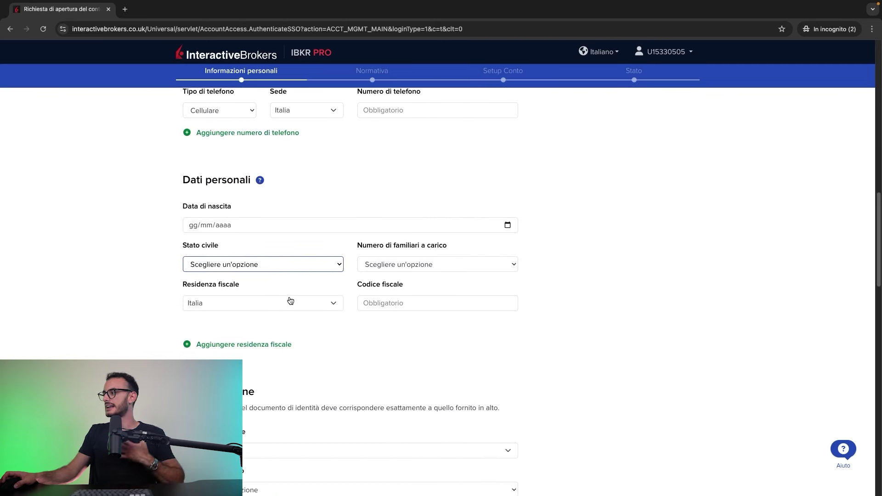
scroll(392, 295, "down", 4)
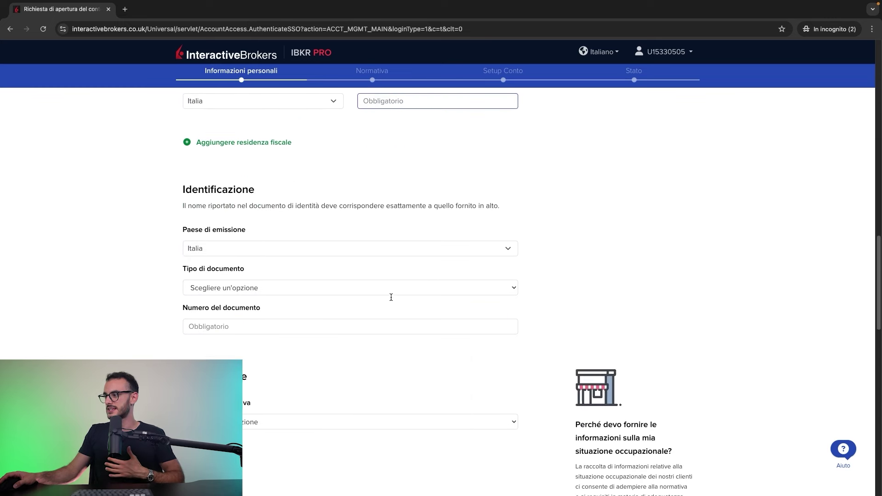
scroll(391, 297, "down", 2)
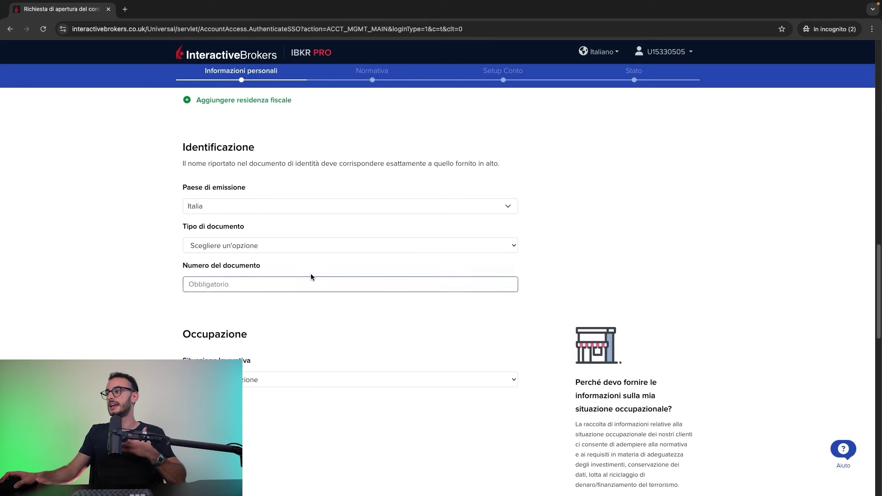
left_click(299, 248)
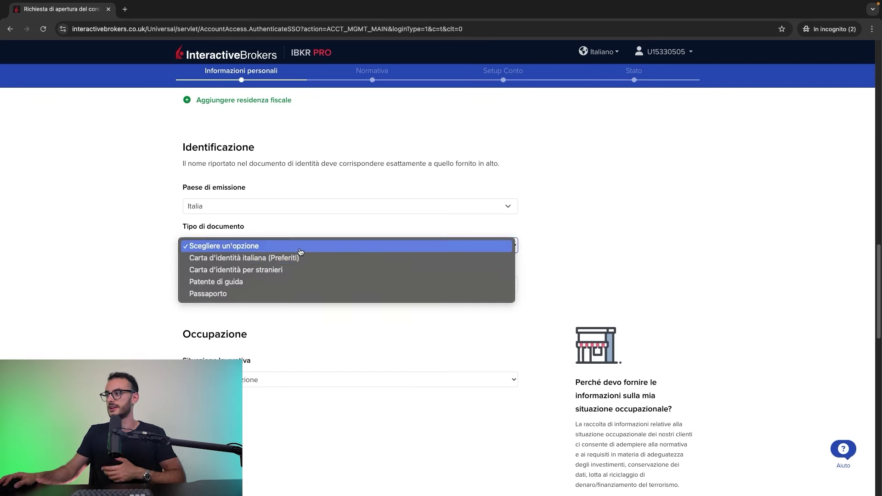
left_click(106, 297)
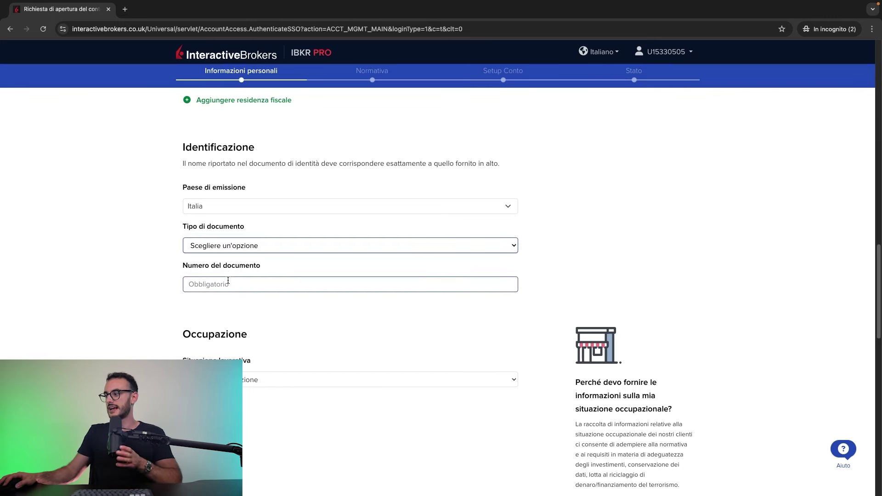
Step: Examine the Situazione lavorativa options in the Occupazione section
scroll(228, 280, "down", 4)
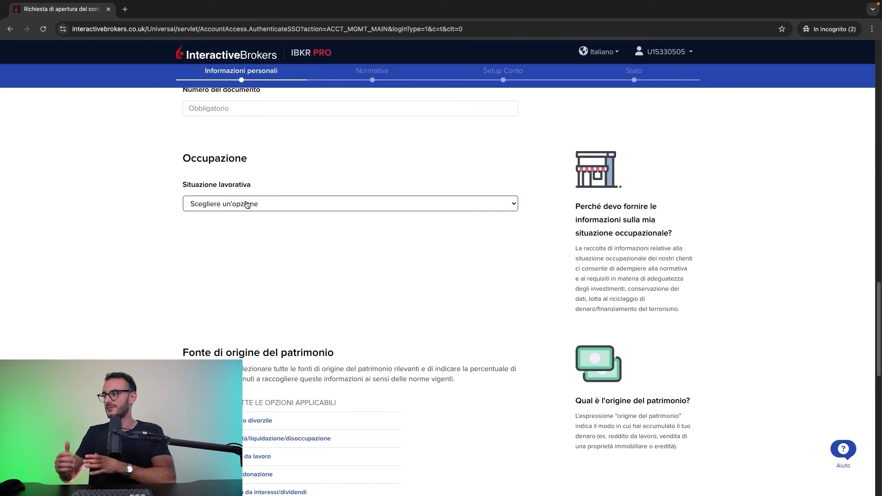
left_click(247, 204)
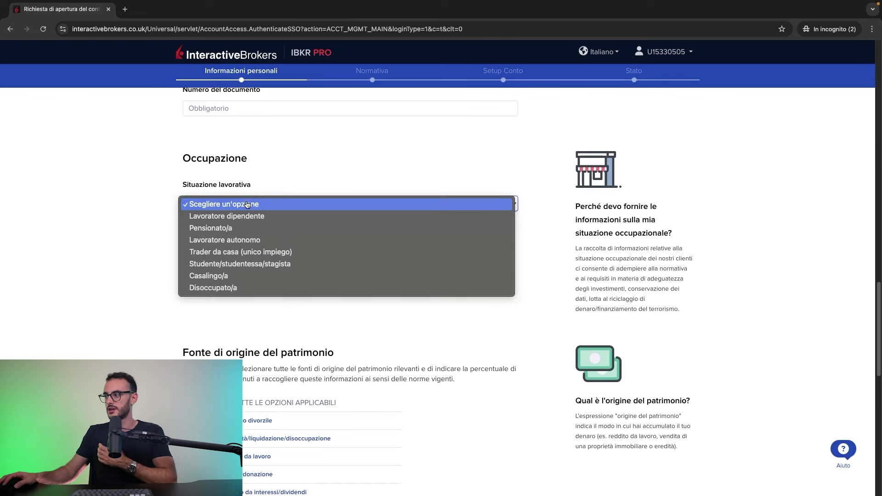
left_click(176, 223)
scroll(205, 241, "down", 2)
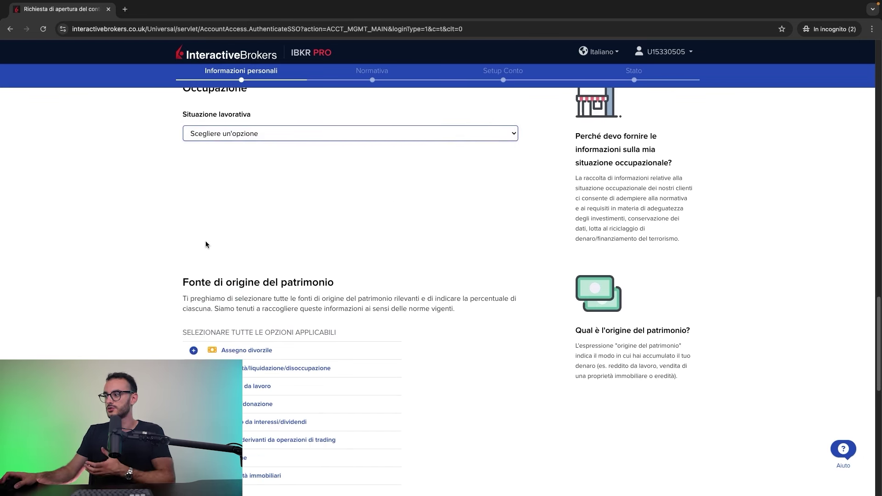
scroll(206, 241, "down", 2)
scroll(205, 240, "up", 2)
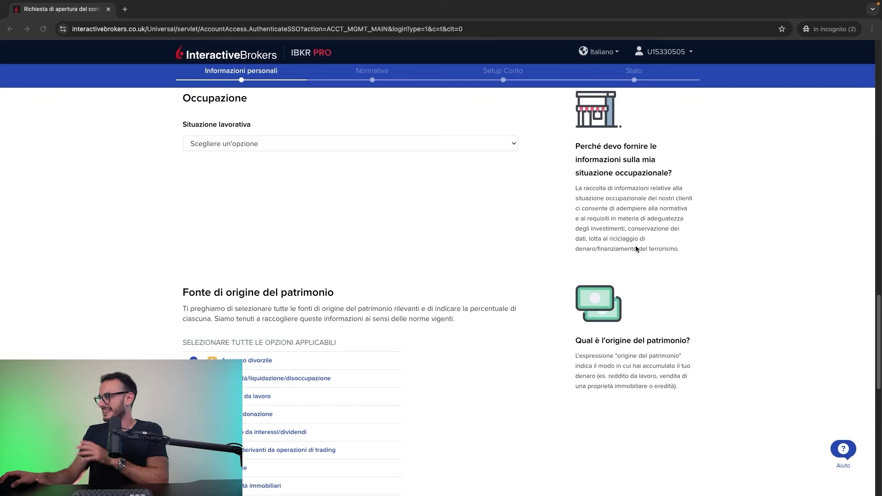
Step: Examine the selectable sources of wealth and the base currency choices in the account information
scroll(638, 292, "down", 2)
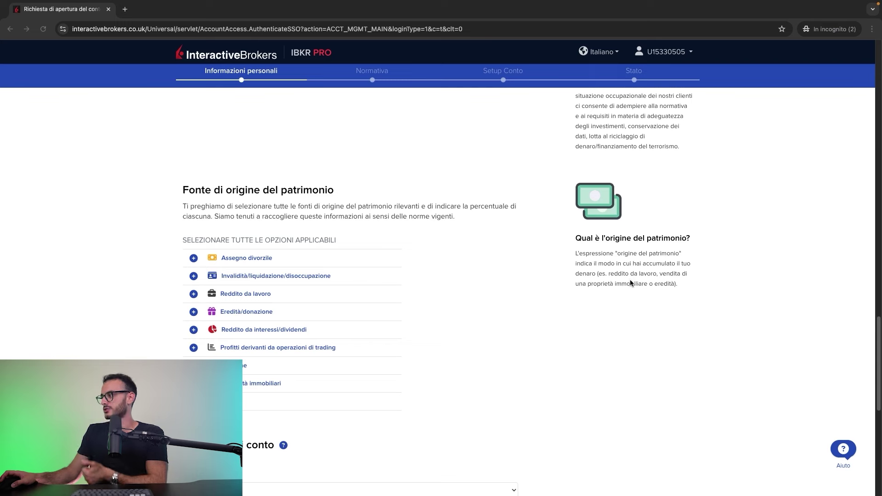
scroll(631, 283, "down", 1)
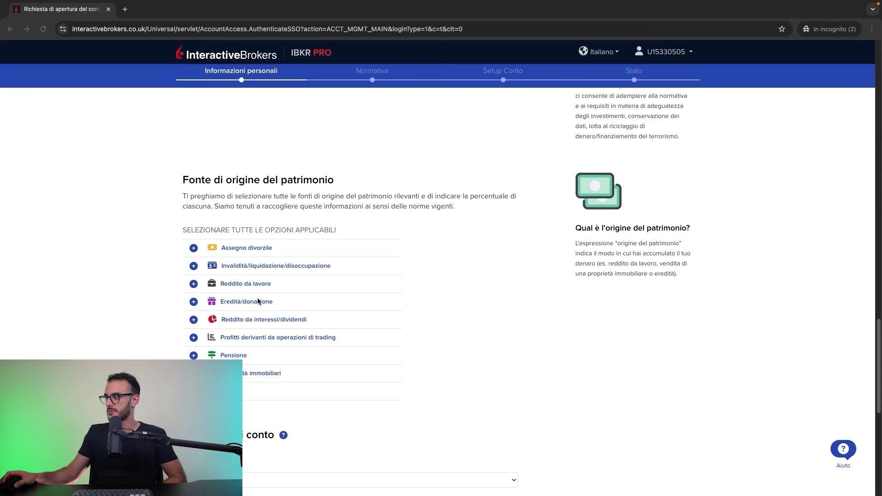
scroll(255, 317, "down", 1)
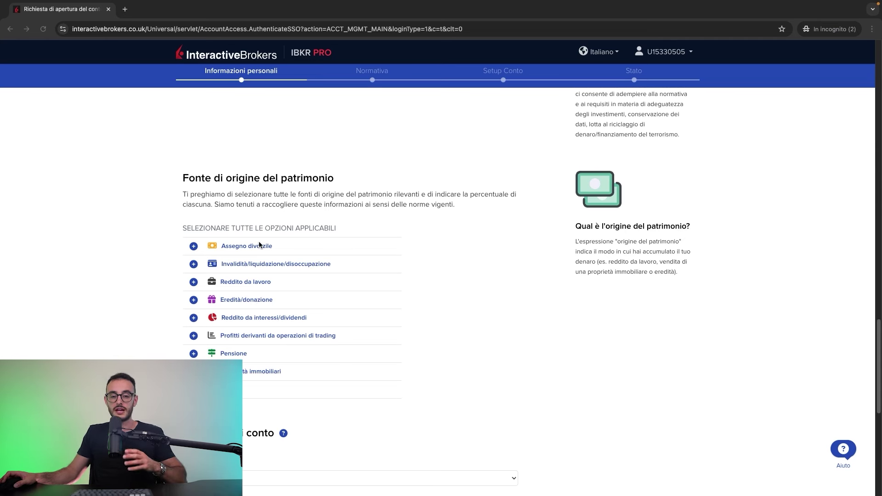
scroll(258, 241, "down", 2)
scroll(257, 253, "down", 3)
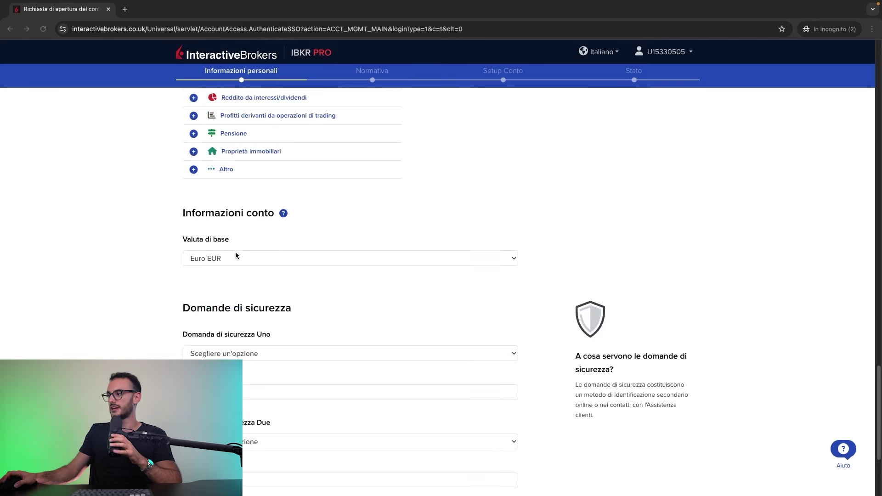
scroll(251, 260, "up", 6)
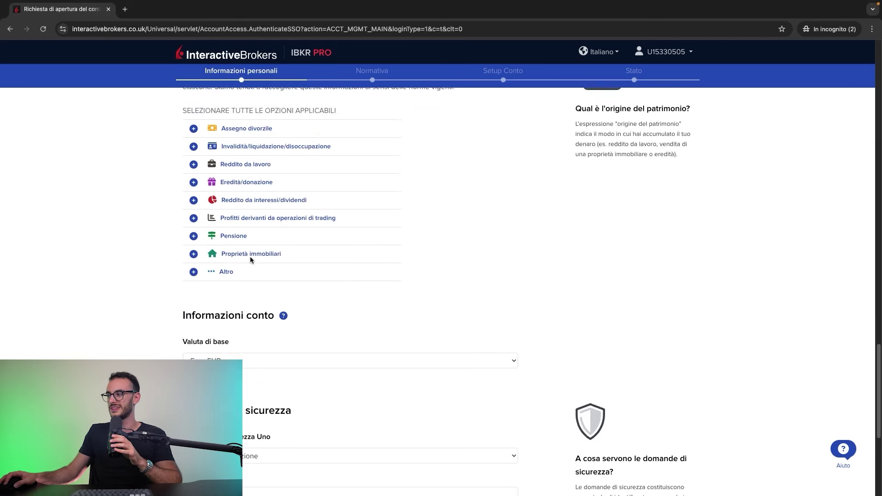
scroll(250, 276, "down", 5)
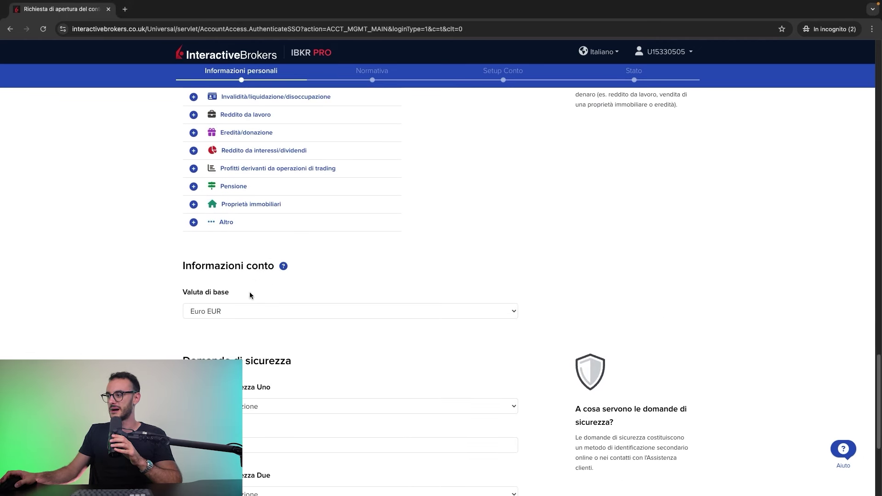
left_click(236, 316)
left_click(142, 327)
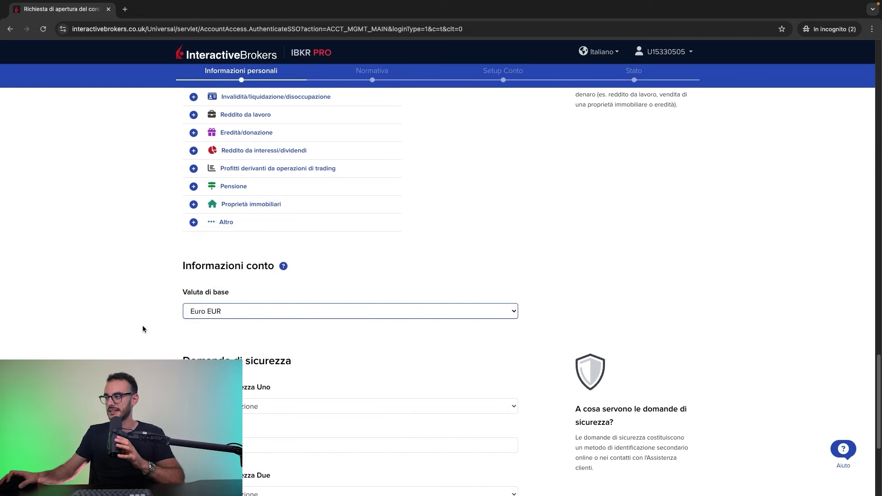
Step: Browse the questions available for Domanda di sicurezza Uno in the security questions section
scroll(143, 325, "down", 5)
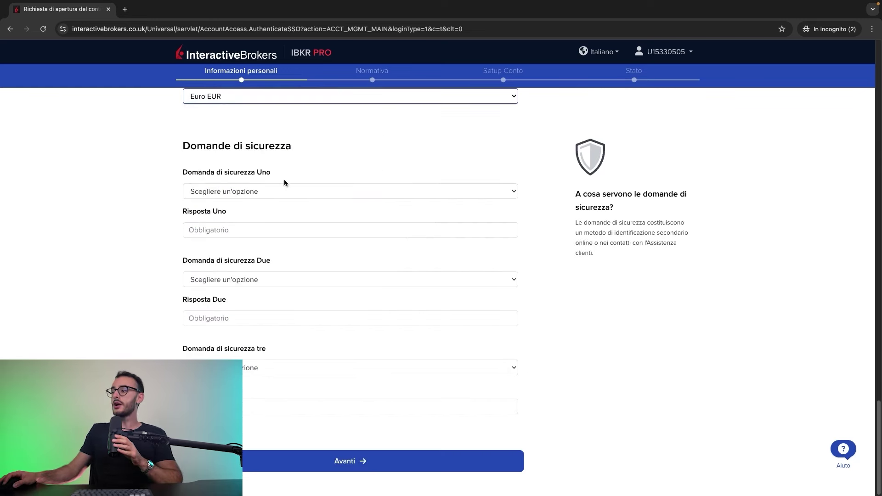
left_click(225, 193)
left_click(127, 250)
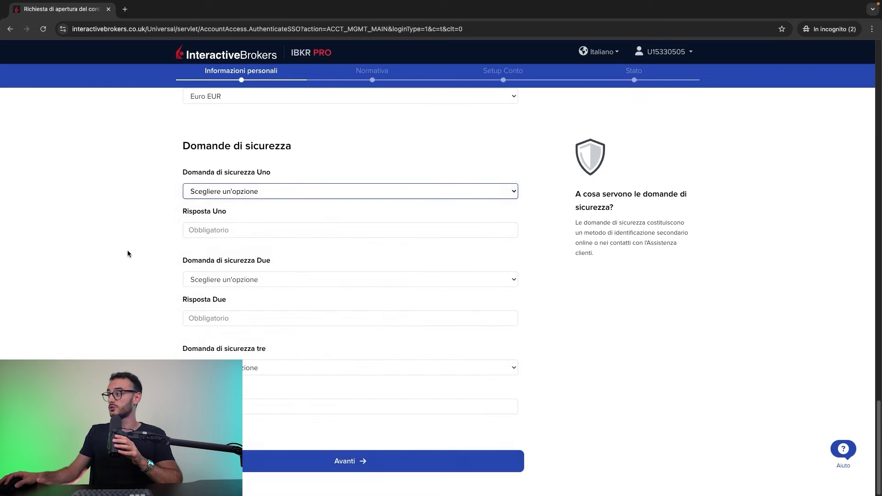
left_click(235, 191)
scroll(261, 271, "down", 5)
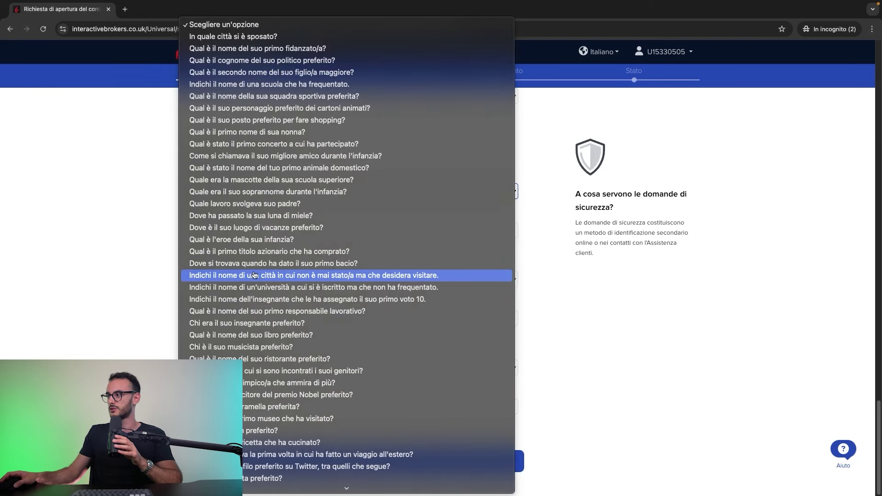
left_click(258, 210)
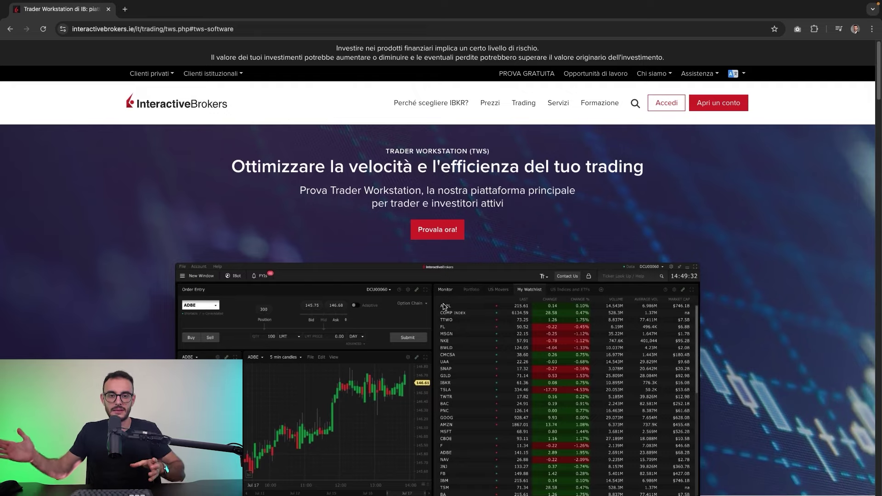
Step: Read through the Trader Workstation page, covering research sources, real-time monitoring and order types
scroll(444, 306, "down", 15)
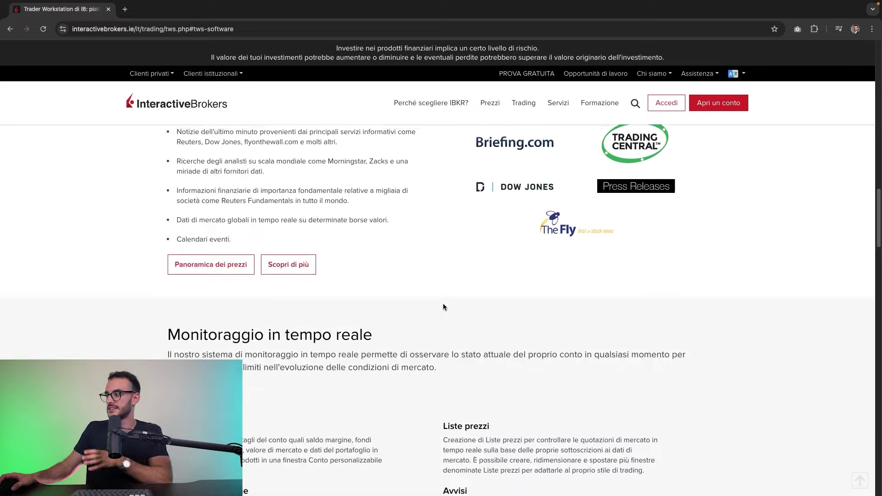
scroll(444, 307, "down", 6)
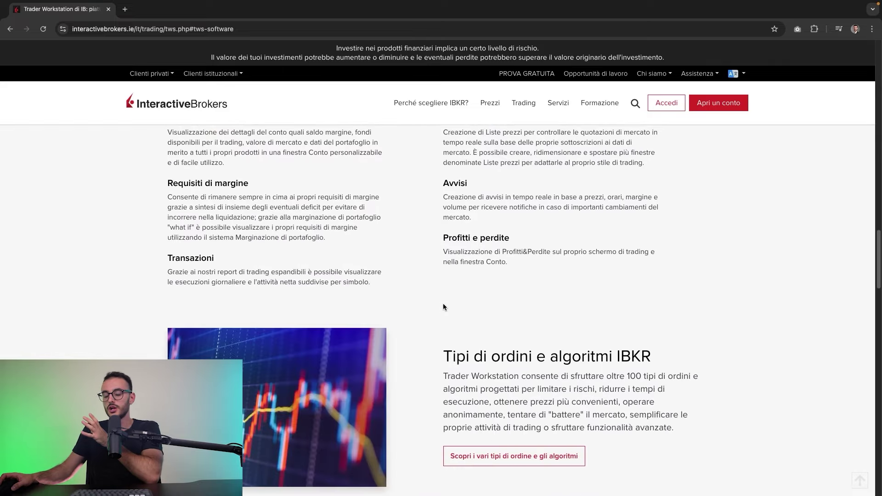